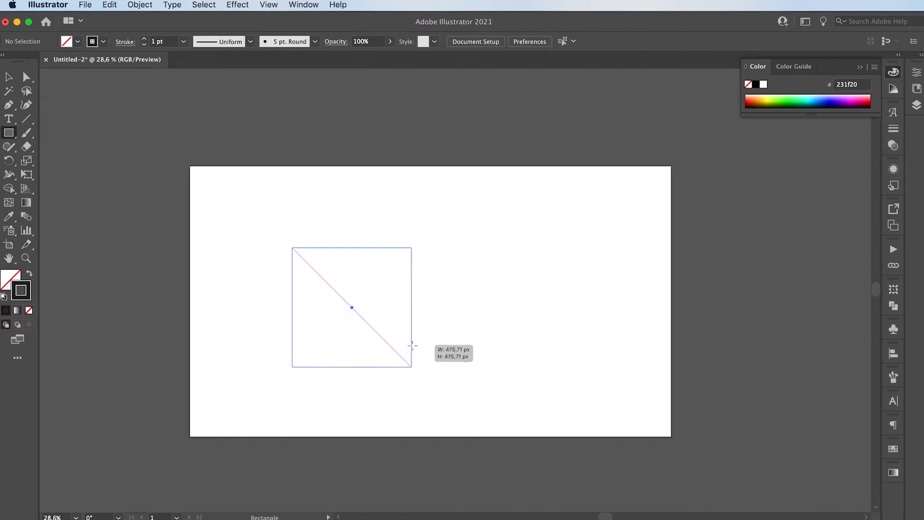
# - Draw a small circle centred on the square's upper-left corner and give it a black fill with no stroke
pyautogui.moveTo(8, 138); pyautogui.dragTo(38, 161)
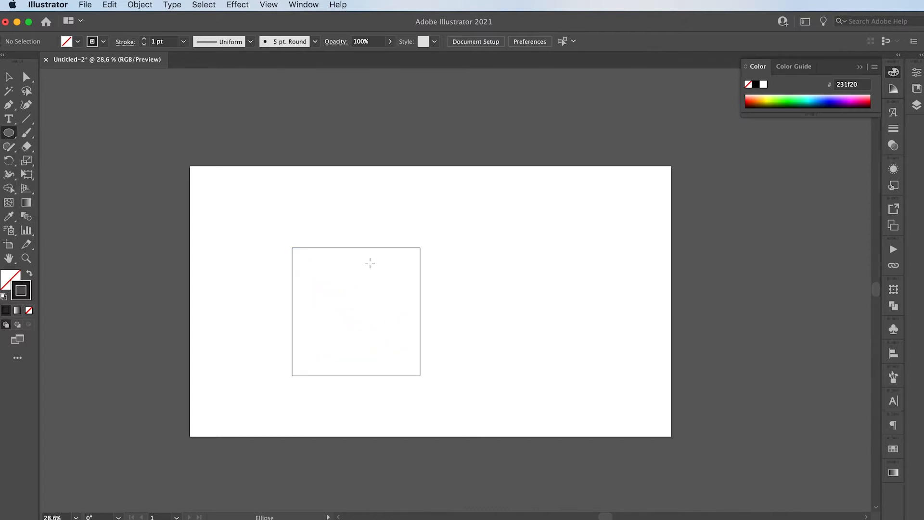
pyautogui.moveTo(292, 249); pyautogui.dragTo(305, 260)
pyautogui.click(29, 273)
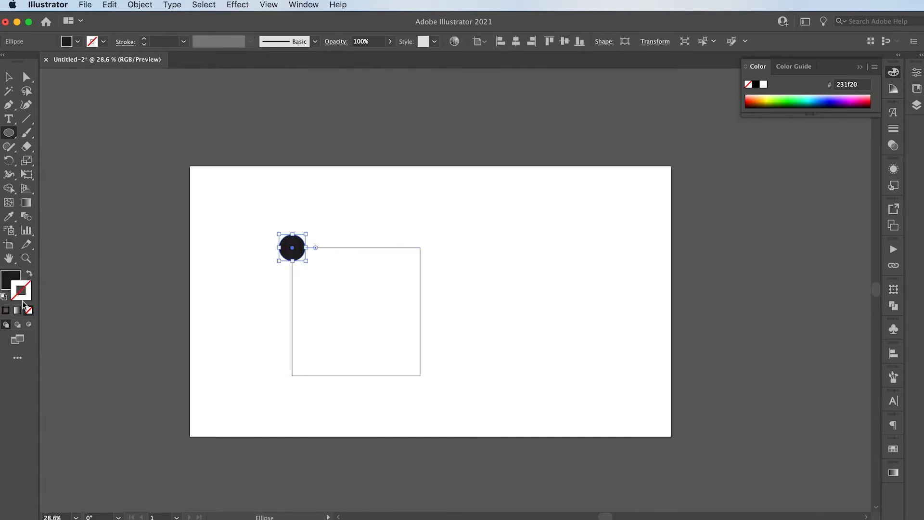
# - Duplicate the black circle onto the square's other three corners
pyautogui.press('v')
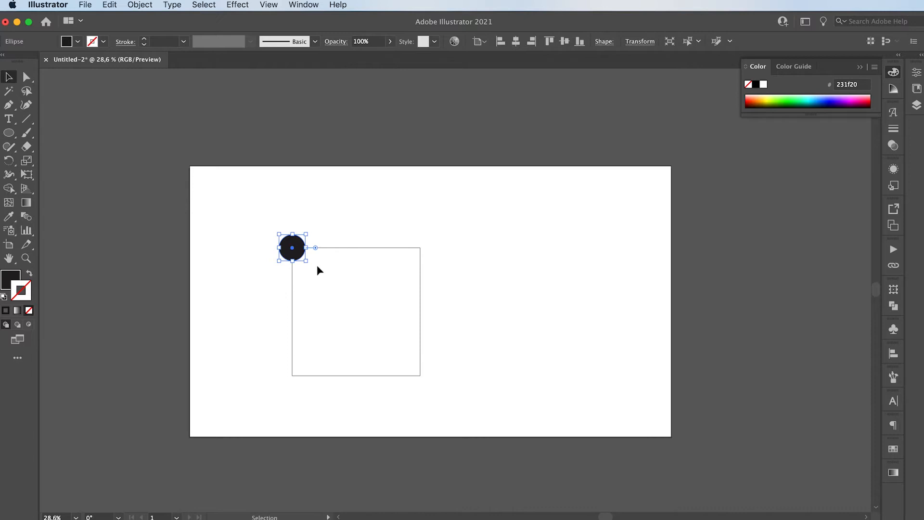
pyautogui.click(273, 268)
pyautogui.moveTo(288, 254); pyautogui.dragTo(417, 254)
pyautogui.keyDown('shift'); pyautogui.click(285, 253); pyautogui.keyUp('shift')
pyautogui.moveTo(292, 245); pyautogui.dragTo(300, 368)
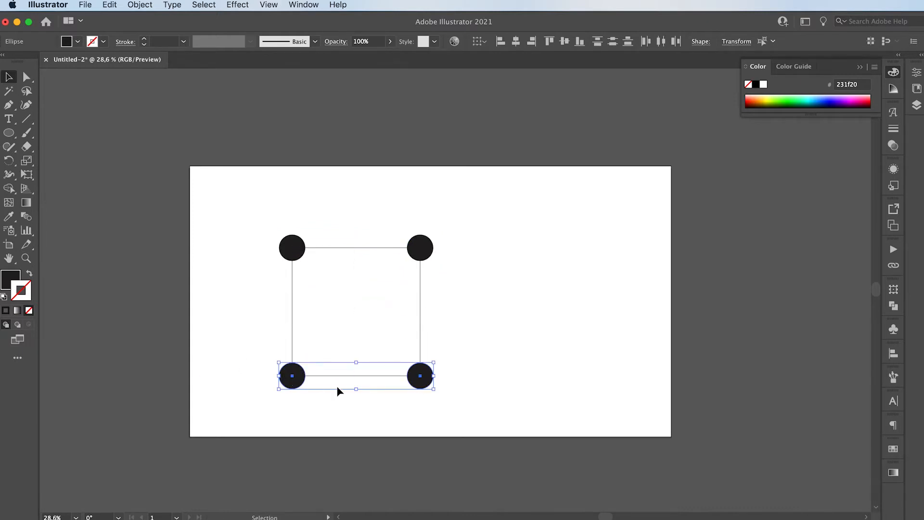
pyautogui.click(249, 358)
# - Give the square a white fill (ffffff) and no stroke
pyautogui.moveTo(303, 322); pyautogui.dragTo(310, 319)
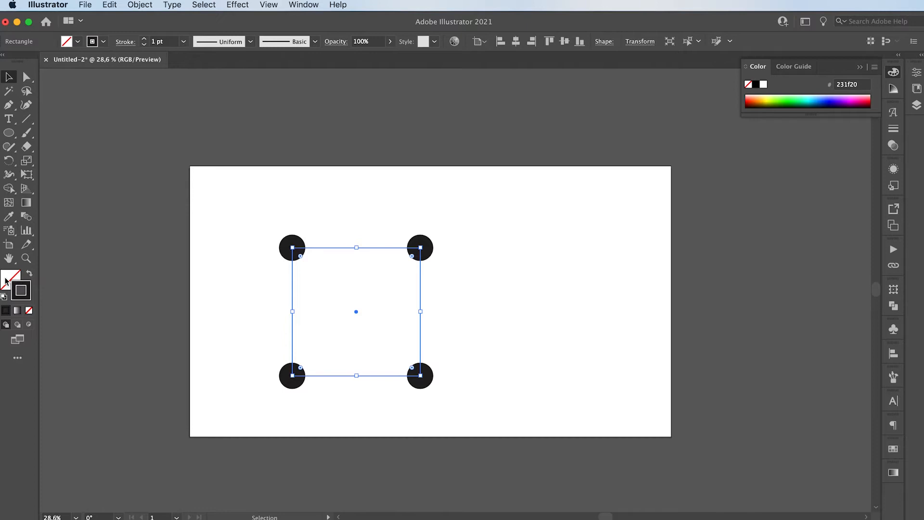
pyautogui.click(29, 275)
pyautogui.doubleClick(10, 279)
pyautogui.write('ffffff')
pyautogui.click(496, 291)
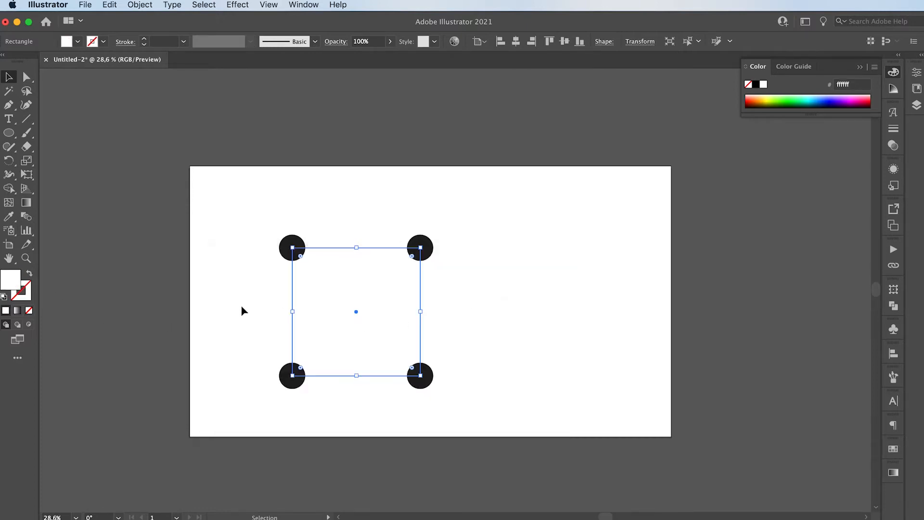
pyautogui.click(251, 354)
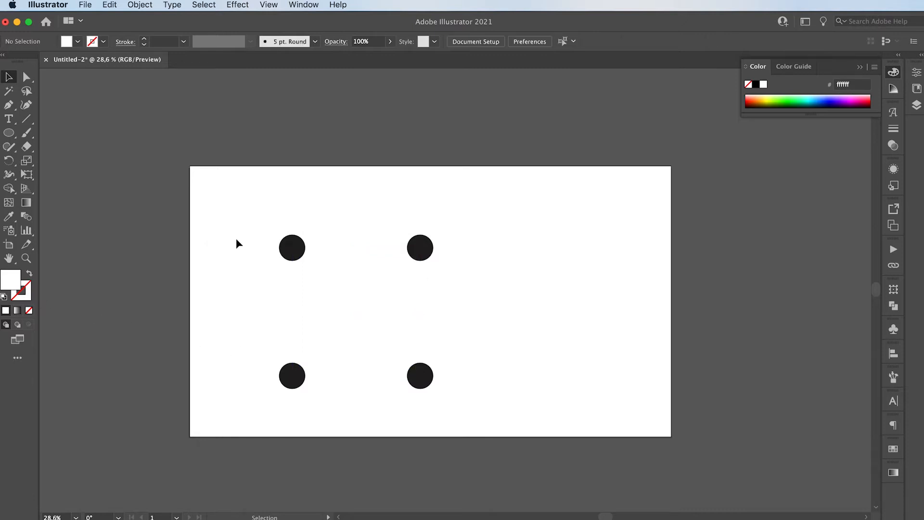
# - Group the white square with its four corner circles
pyautogui.moveTo(235, 212); pyautogui.dragTo(507, 416)
pyautogui.press('super+g')
pyautogui.press('v')
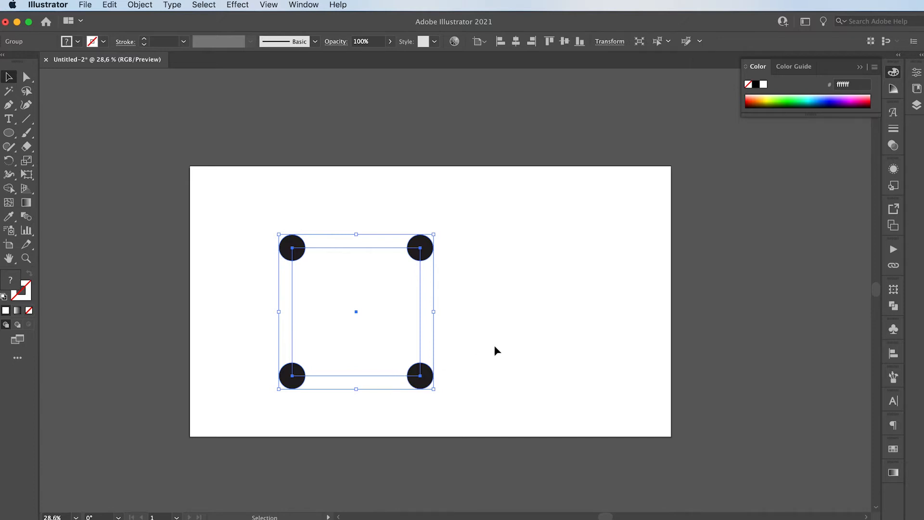
# - Shrink the group to a small size and place one copy near each upper corner of the artboard
pyautogui.moveTo(433, 387); pyautogui.dragTo(647, 236)
pyautogui.moveTo(202, 173); pyautogui.dragTo(631, 263)
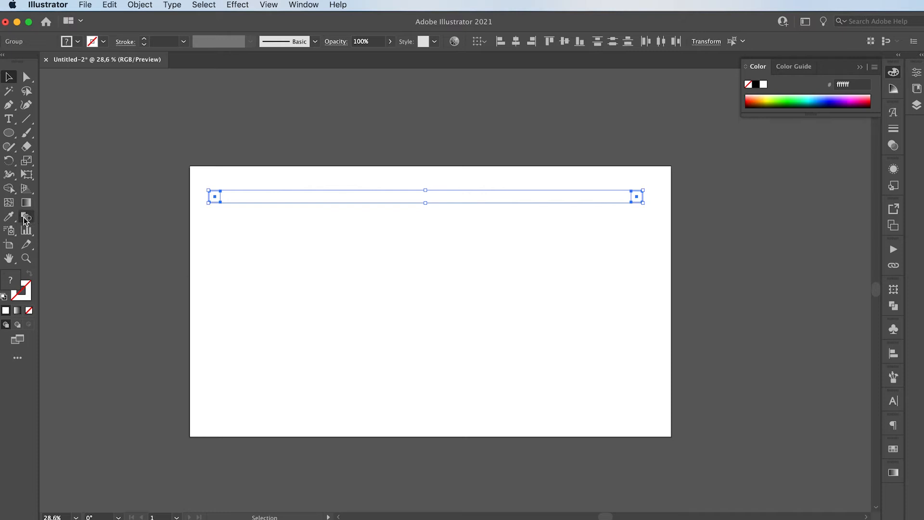
# - Blend the two small groups using Specified Steps spacing with 1000 steps
pyautogui.click(137, 4)
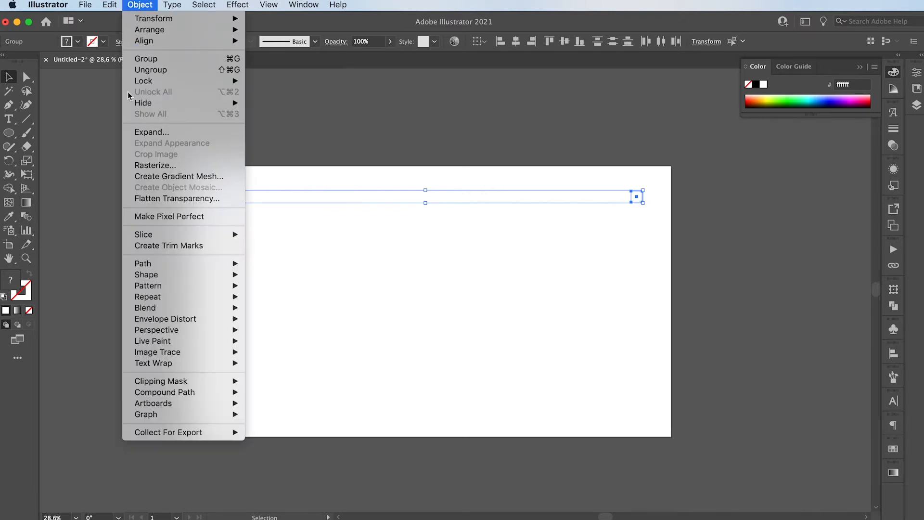
pyautogui.moveTo(163, 308)
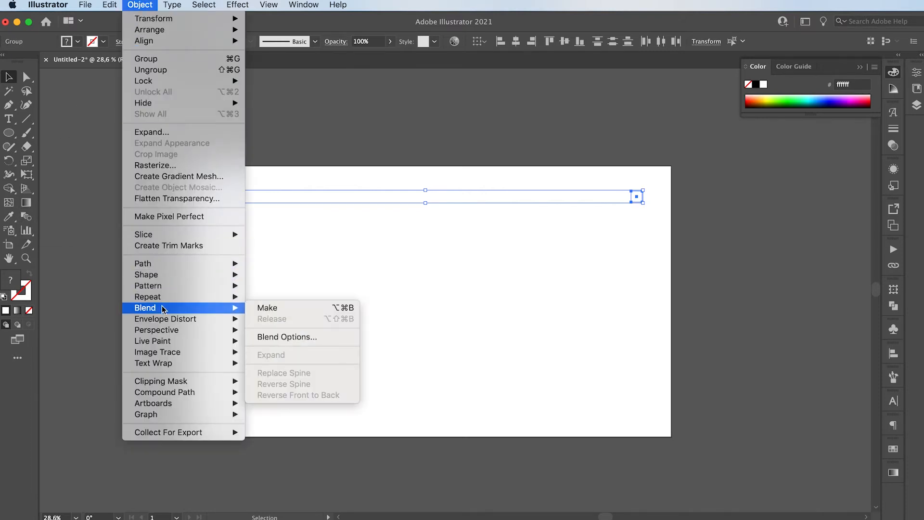
pyautogui.click(268, 308)
pyautogui.click(138, 4)
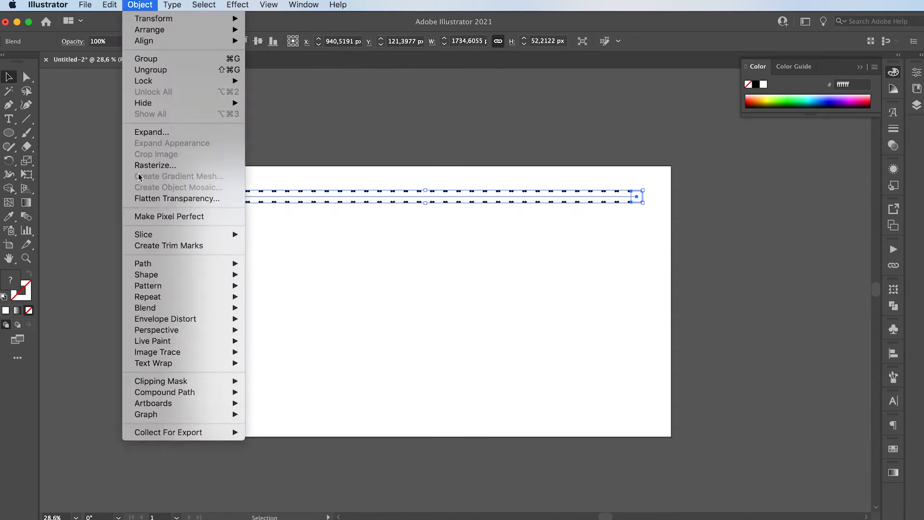
pyautogui.moveTo(197, 308)
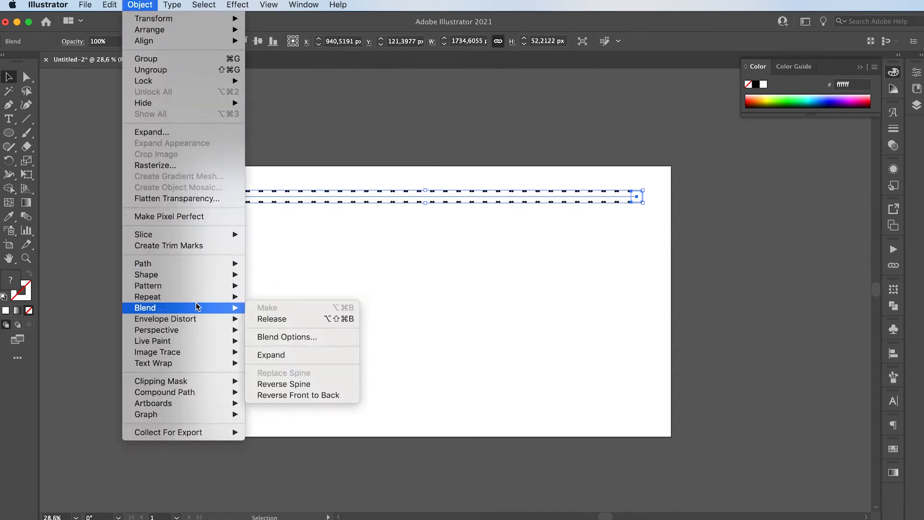
pyautogui.click(265, 337)
pyautogui.click(293, 185)
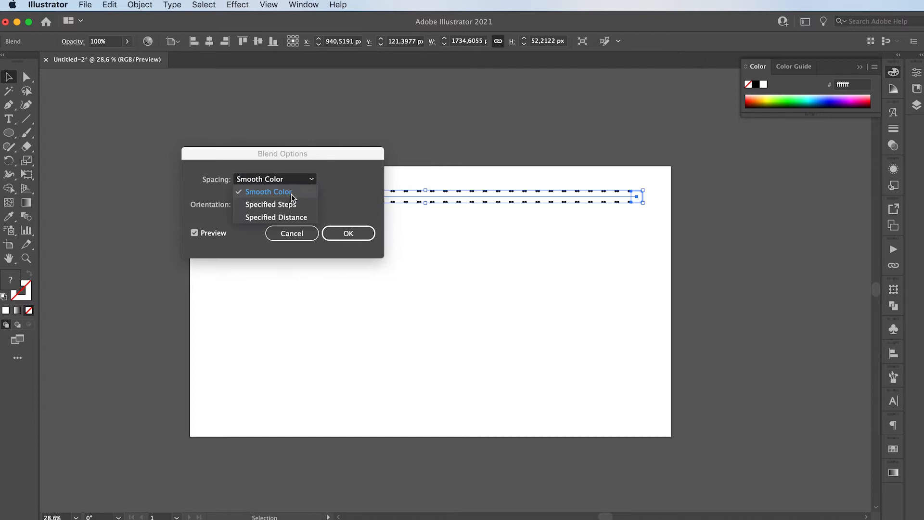
pyautogui.click(295, 203)
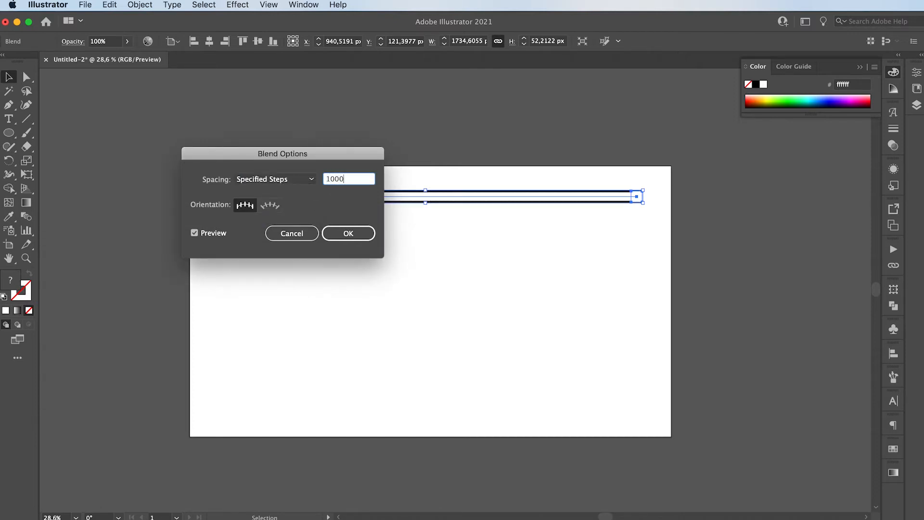
pyautogui.press('Return')
pyautogui.click(331, 336)
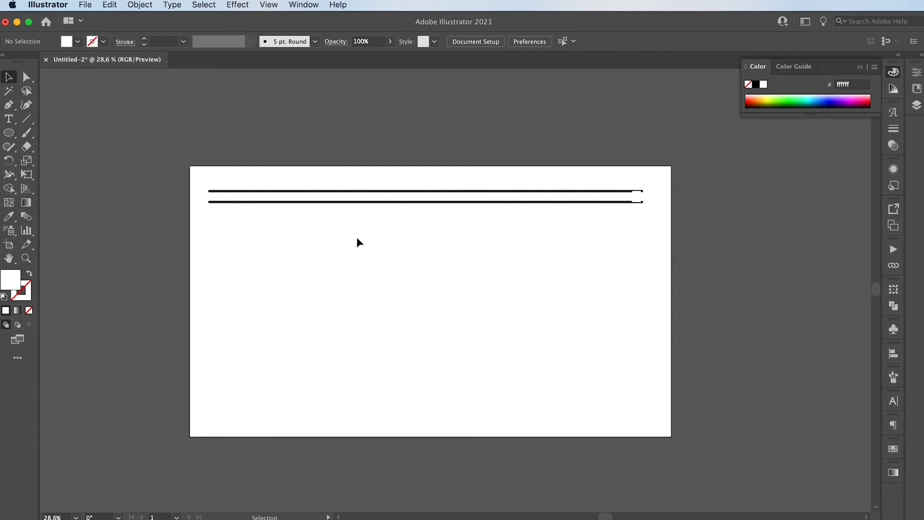
# - Draw an unfilled, black-stroked ellipse about 1209 by 608 px below the blend and cut it open at its left anchor point
pyautogui.click(9, 133)
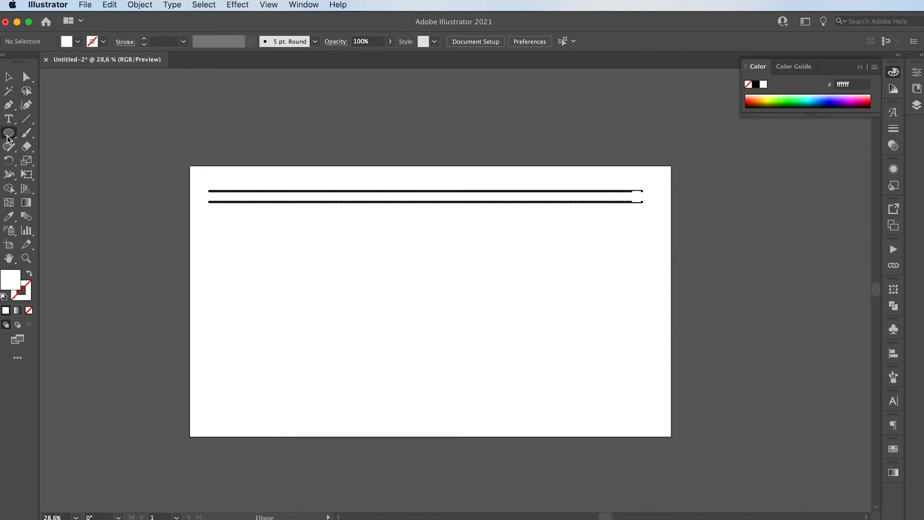
pyautogui.moveTo(307, 279); pyautogui.dragTo(610, 430)
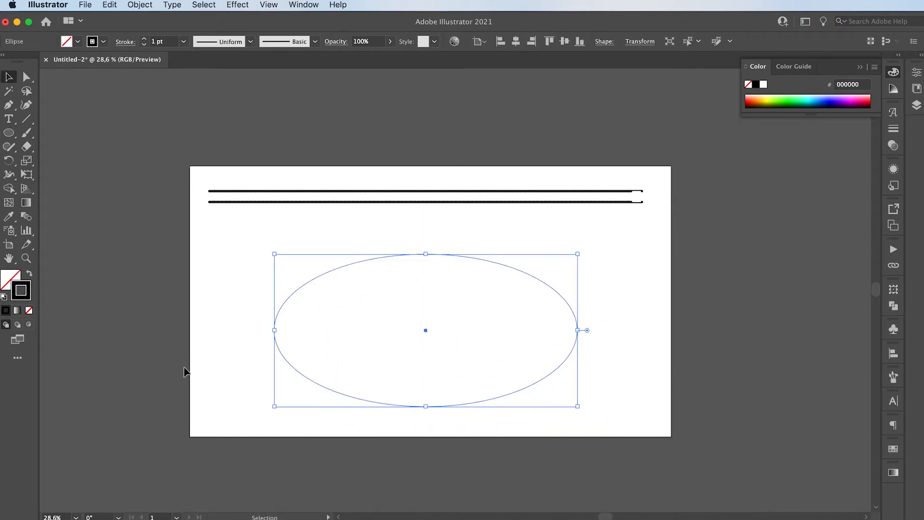
pyautogui.press('c')
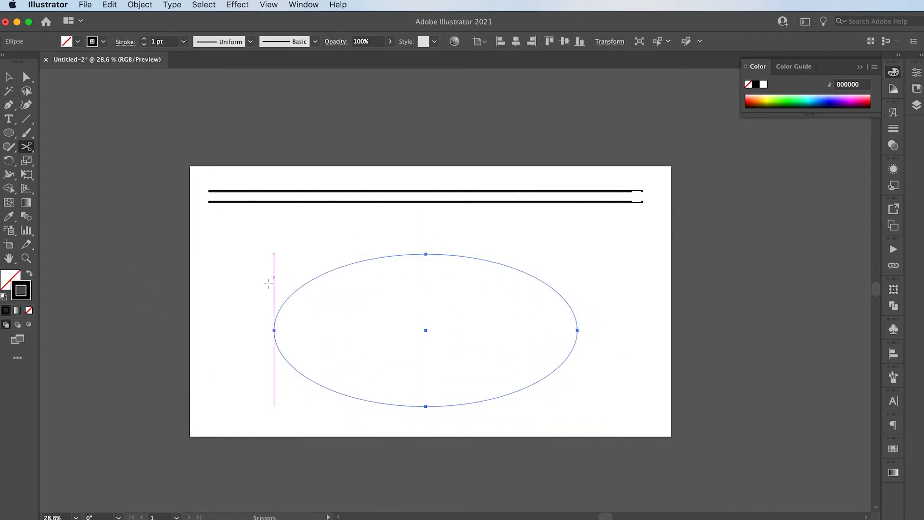
pyautogui.click(274, 330)
pyautogui.press('v')
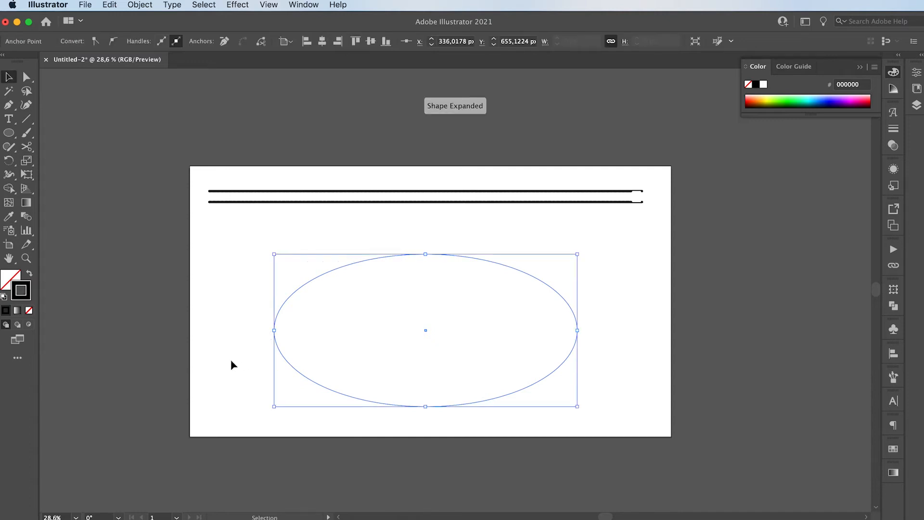
pyautogui.moveTo(258, 291); pyautogui.dragTo(310, 362)
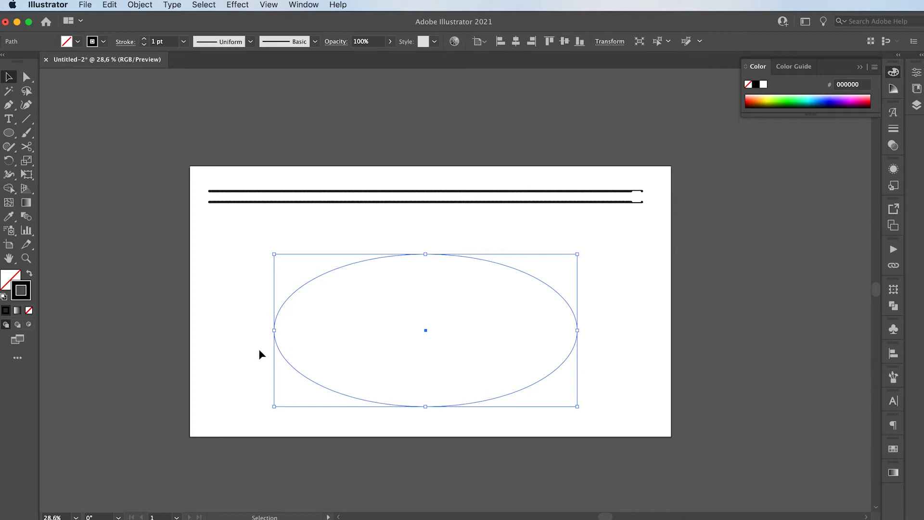
# - Replace the spine of the blend with the cut ellipse
pyautogui.click(135, 5)
pyautogui.press('Escape')
pyautogui.moveTo(163, 123); pyautogui.dragTo(622, 435)
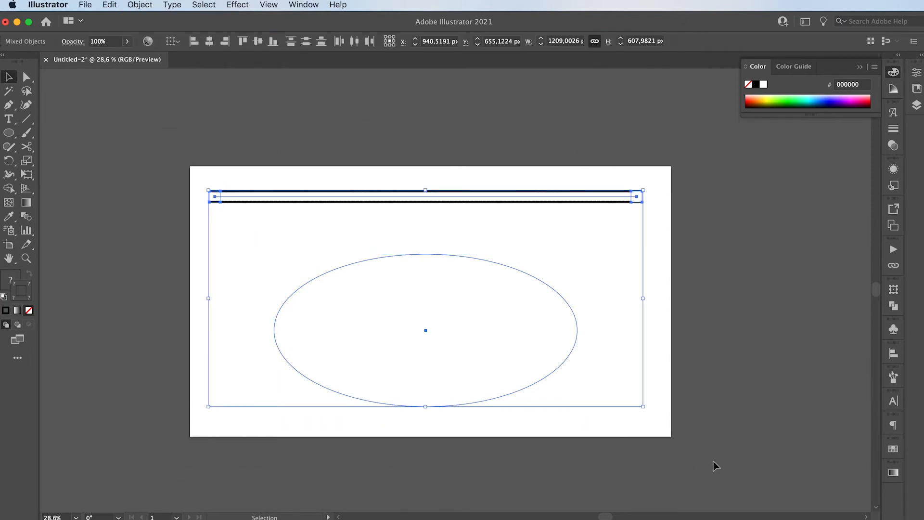
pyautogui.click(136, 5)
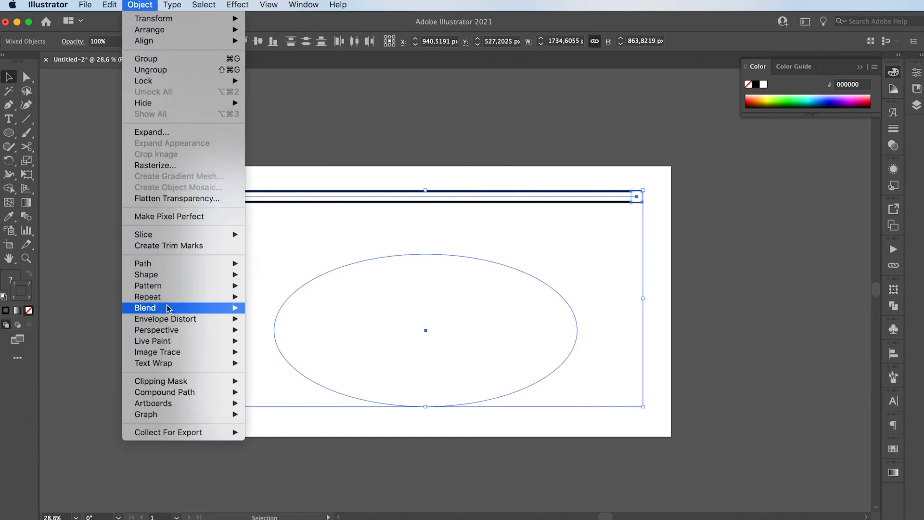
pyautogui.moveTo(167, 308)
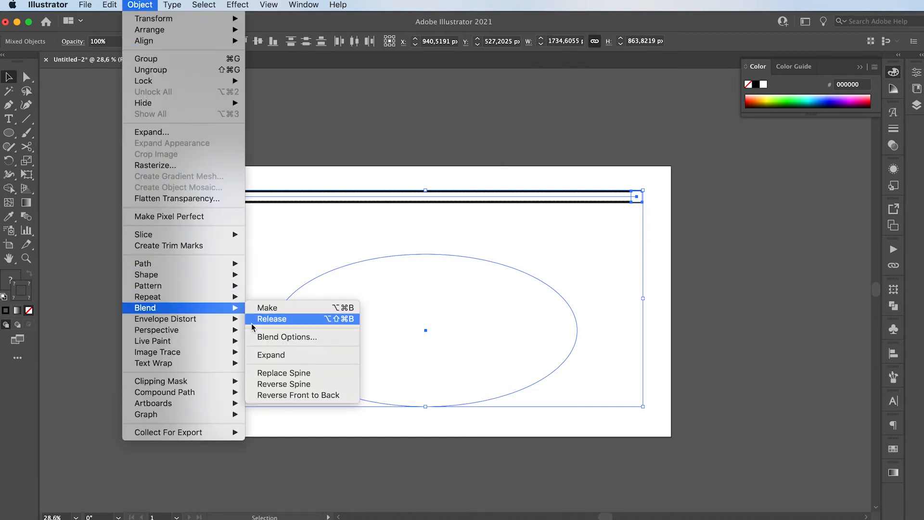
pyautogui.click(299, 374)
# - Move the elliptical blend slightly up towards the middle of the artboard
pyautogui.click(209, 291)
pyautogui.moveTo(340, 269); pyautogui.dragTo(336, 250)
pyautogui.scroll(3, 348, 306)
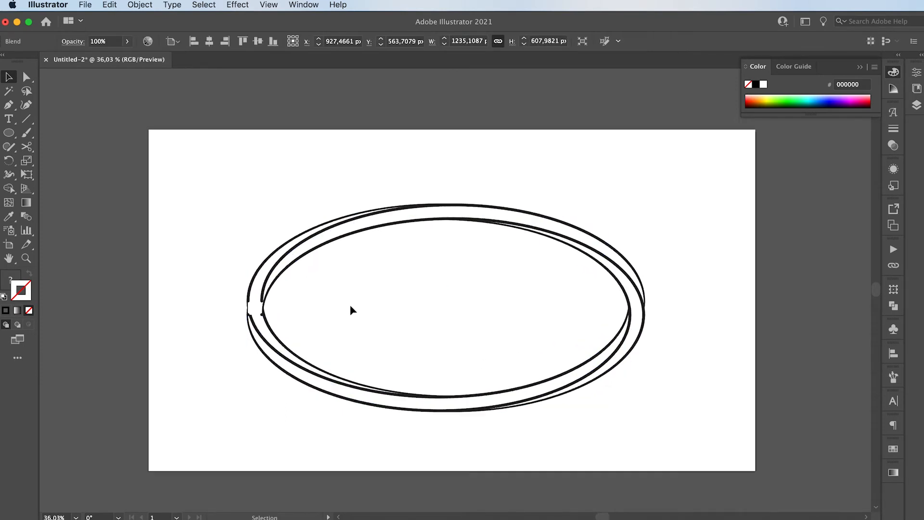
pyautogui.scroll(2, 350, 305)
pyautogui.click(183, 204)
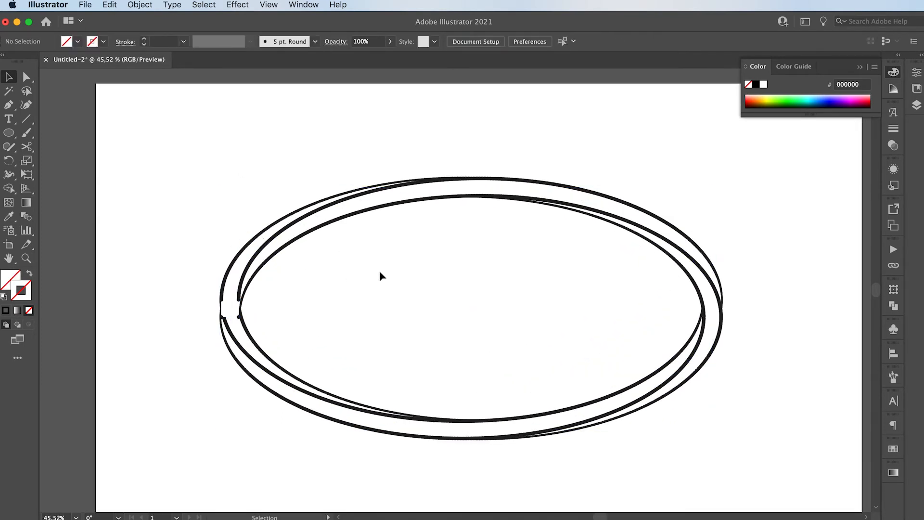
# - Enlarge the end groups inside the blend to widen the band, and leave isolation mode
pyautogui.hscroll(5, 381, 276)
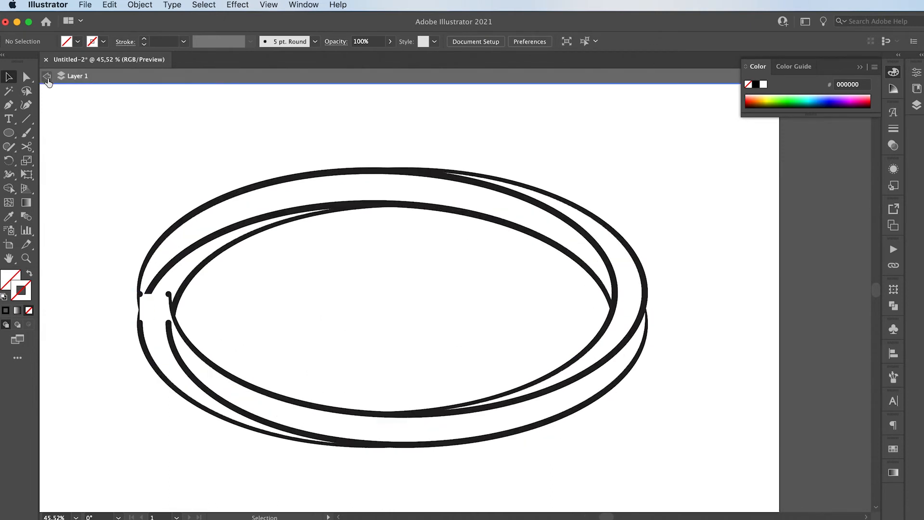
pyautogui.click(49, 78)
pyautogui.moveTo(106, 185); pyautogui.dragTo(285, 400)
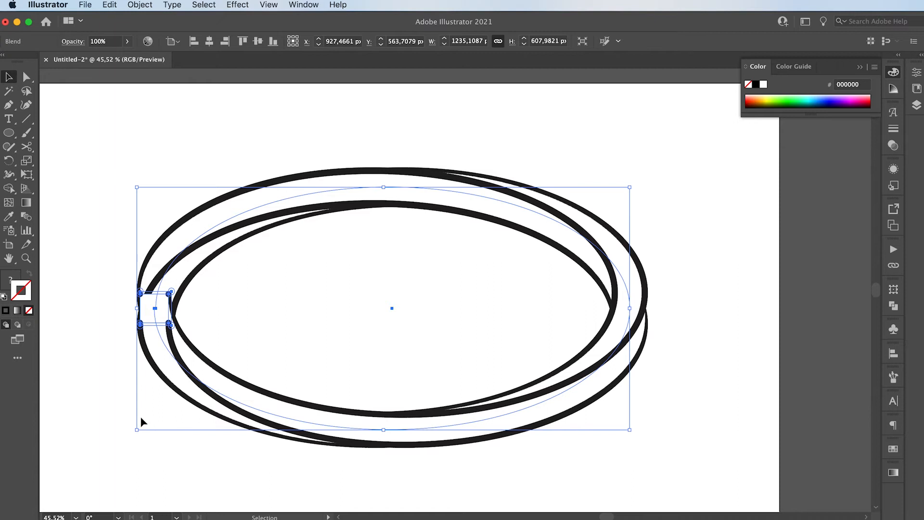
pyautogui.press('Delete')
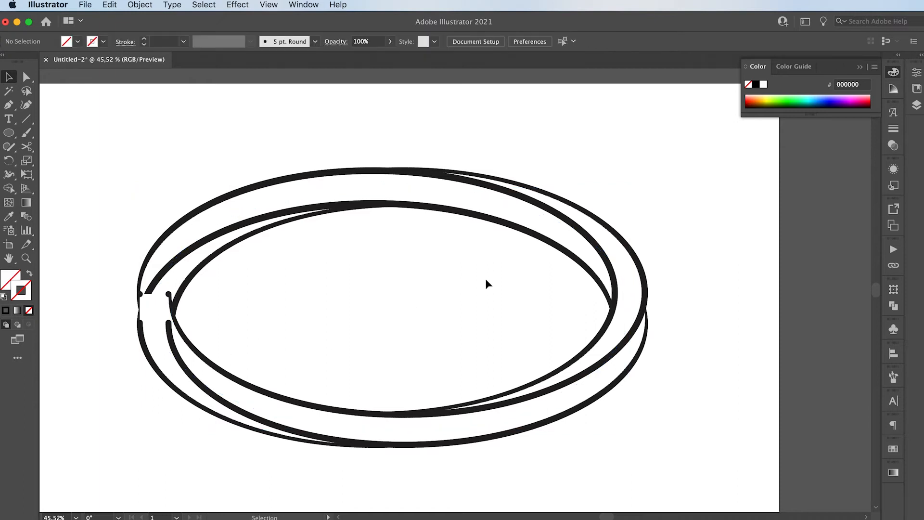
# - Trace a curve with the Pen tool from the inner ellipse's top, around its left side, to the band's bottom edge
pyautogui.press('p')
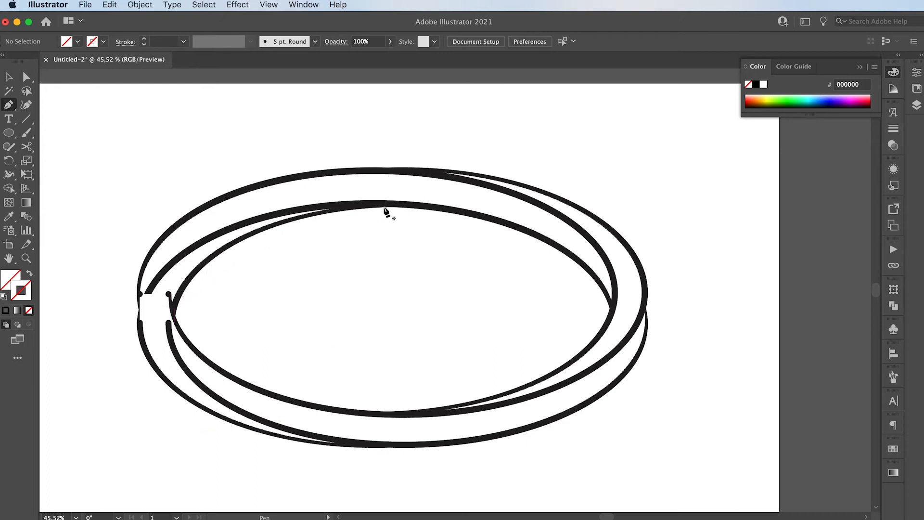
pyautogui.moveTo(386, 202); pyautogui.dragTo(337, 215)
pyautogui.moveTo(172, 313); pyautogui.dragTo(134, 415)
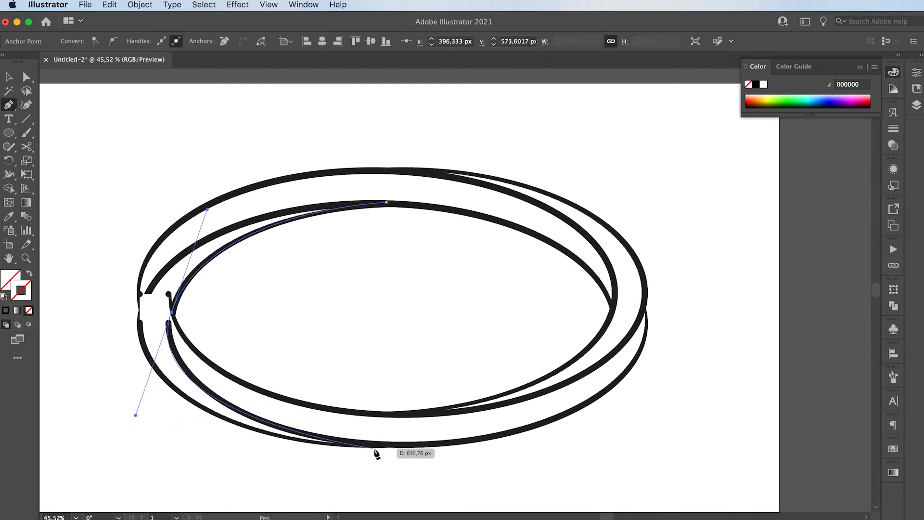
pyautogui.click(376, 447)
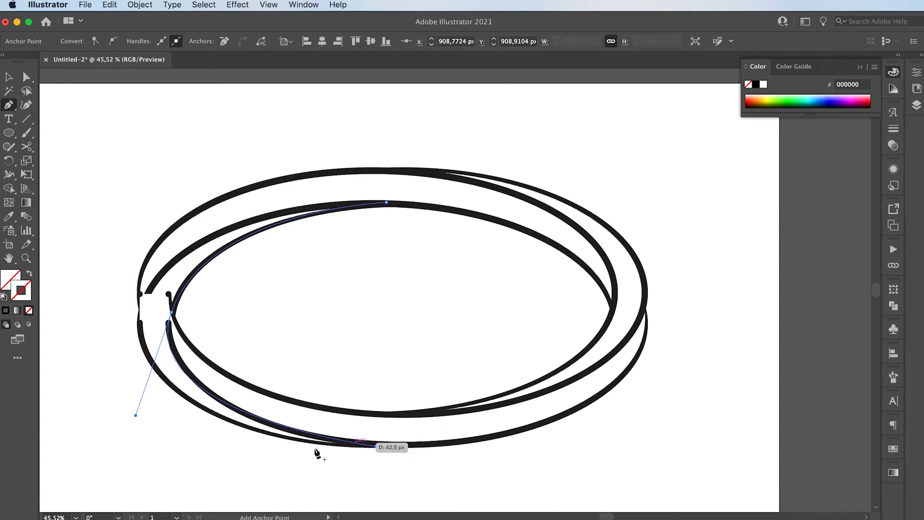
pyautogui.press('v')
# - Set the traced curve's stroke colour to ff1759
pyautogui.doubleClick(25, 286)
pyautogui.write('ff1759')
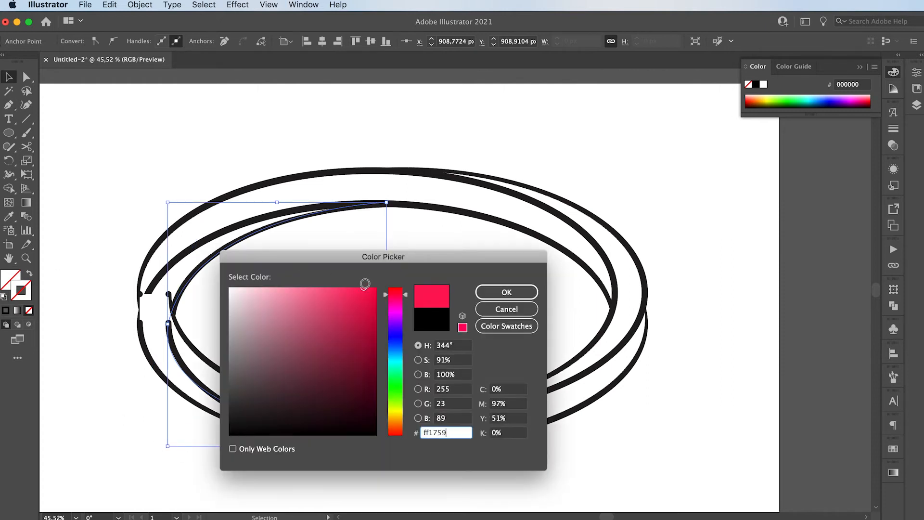
pyautogui.press('Return')
pyautogui.click(91, 193)
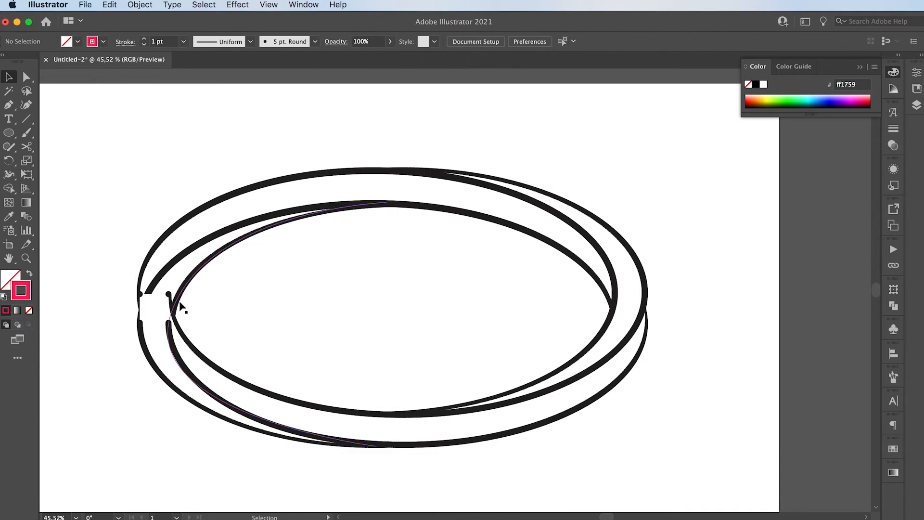
# - Trace a second curve with the Pen tool from the inner ellipse's top, around the band's outer left edge, to the first curve's bottom end
pyautogui.press('p')
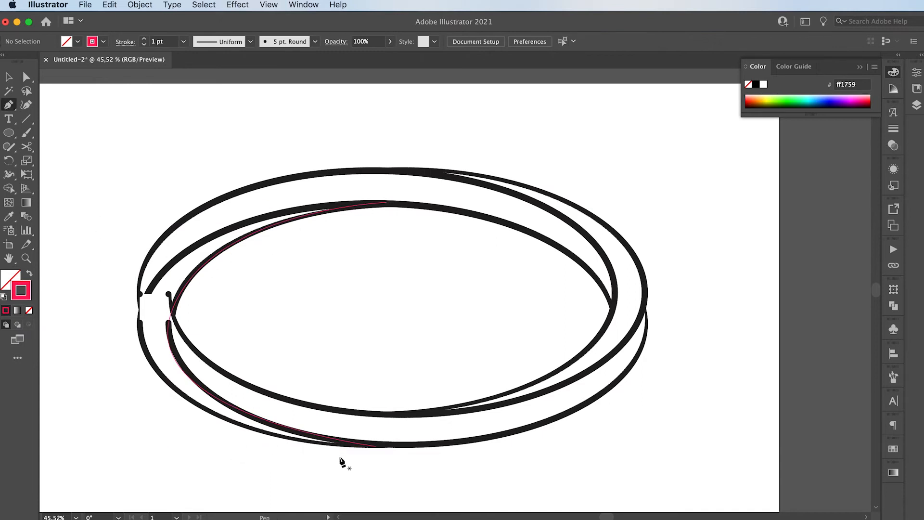
pyautogui.click(390, 202)
pyautogui.scroll(-1, 188, 265)
pyautogui.moveTo(176, 265); pyautogui.dragTo(141, 345)
pyautogui.moveTo(260, 387); pyautogui.dragTo(275, 395)
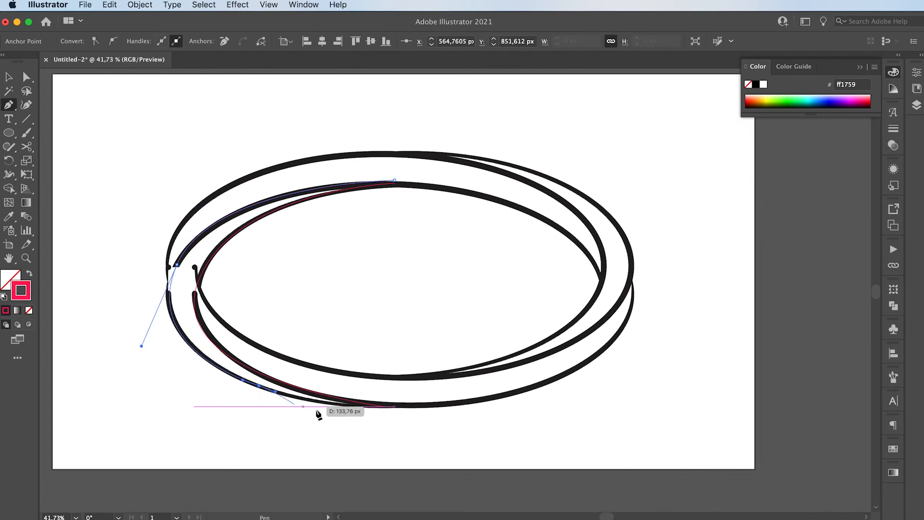
pyautogui.scroll(2, 397, 400)
pyautogui.scroll(1, 398, 408)
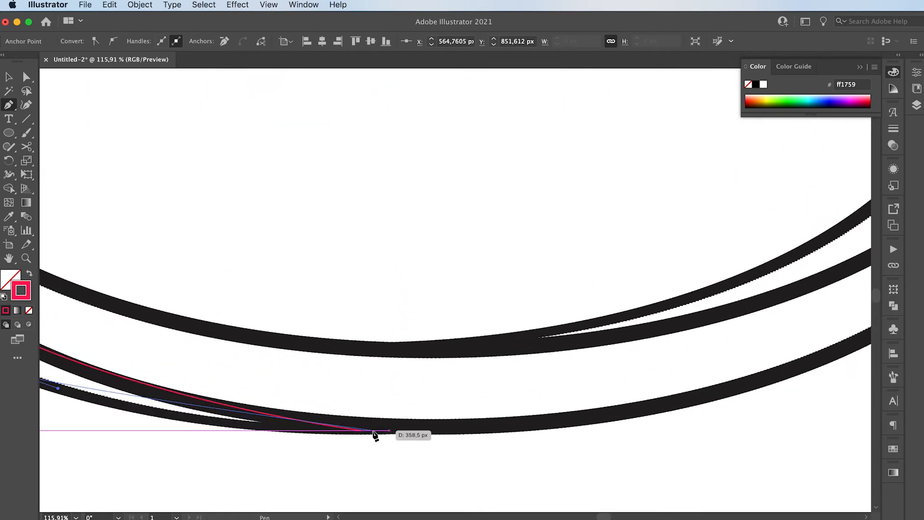
pyautogui.moveTo(362, 430); pyautogui.dragTo(363, 432)
pyautogui.scroll(-4, 363, 433)
pyautogui.press('v')
pyautogui.click(160, 241)
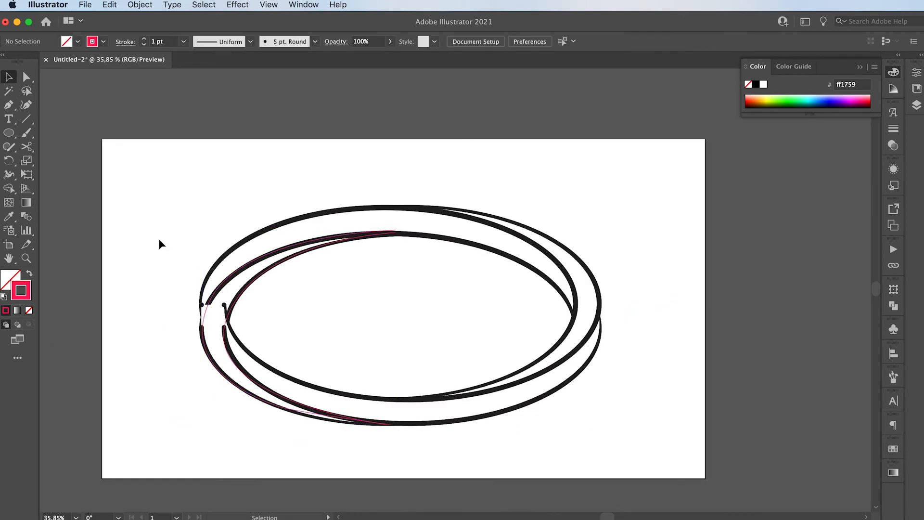
# - Blend the two traced ff1759 curves on the band's left side with the Blend tool
pyautogui.click(202, 301)
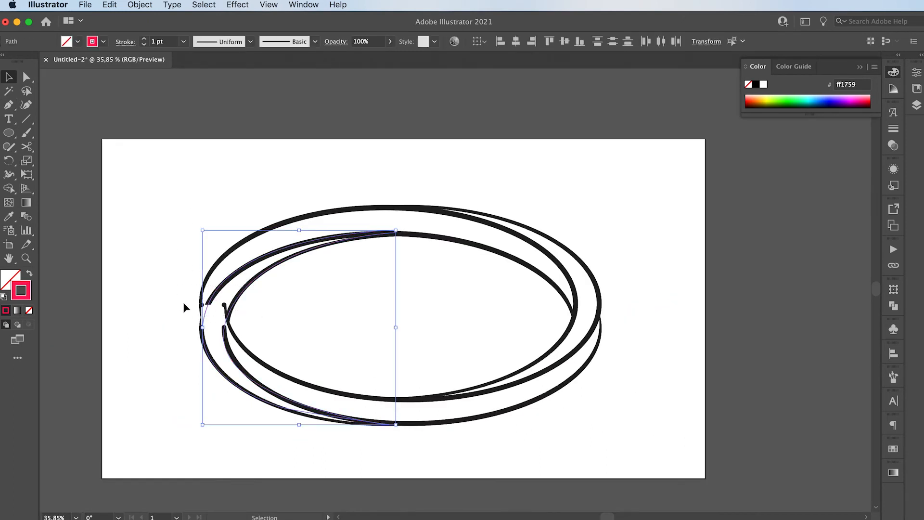
pyautogui.click(27, 219)
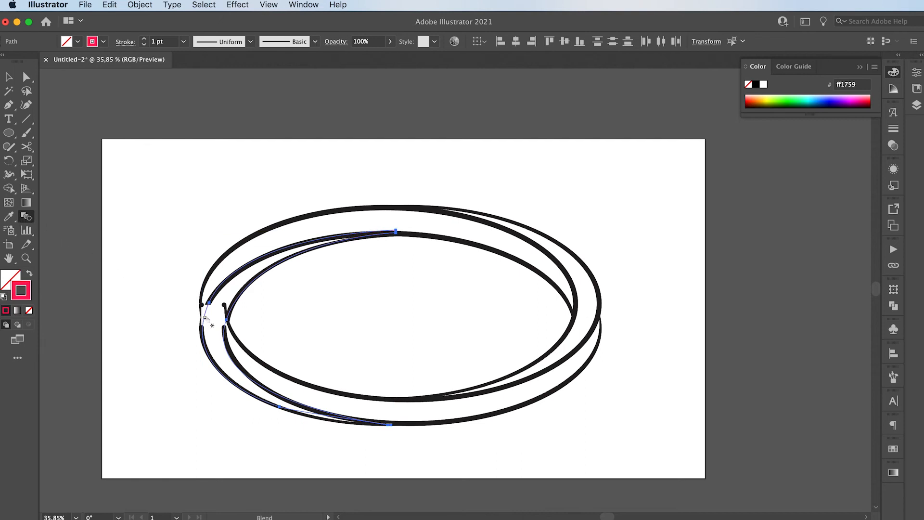
pyautogui.click(232, 312)
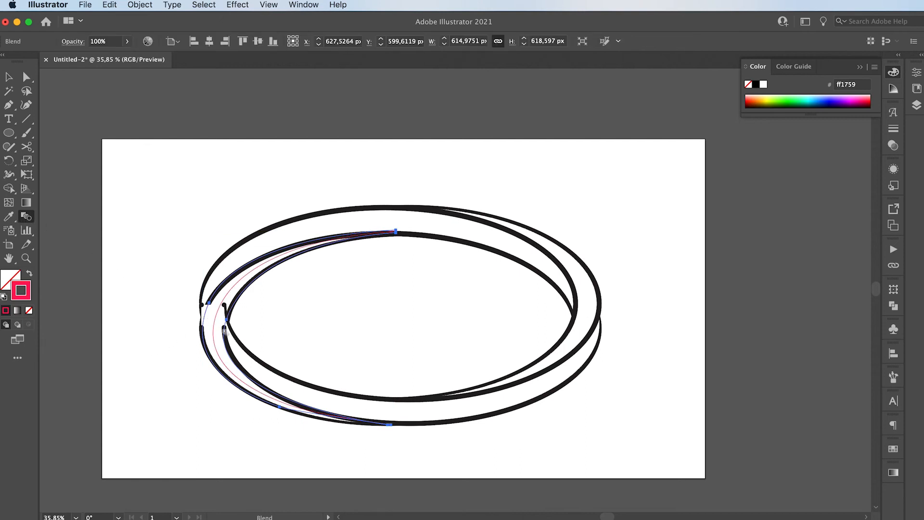
# - Set the curve blend's spacing to Specified Steps with 10 steps, and deselect the blend
pyautogui.doubleClick(26, 221)
pyautogui.click(271, 178)
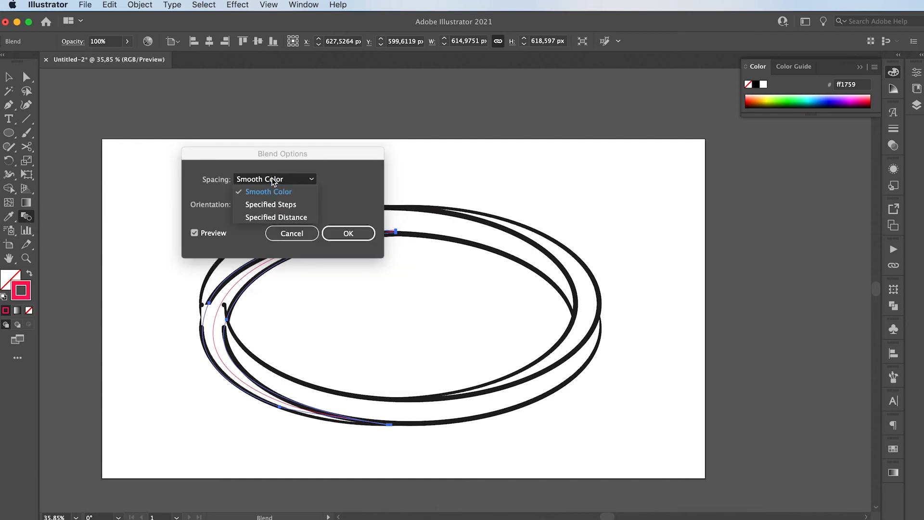
pyautogui.click(275, 204)
pyautogui.write('10')
pyautogui.press('Tab')
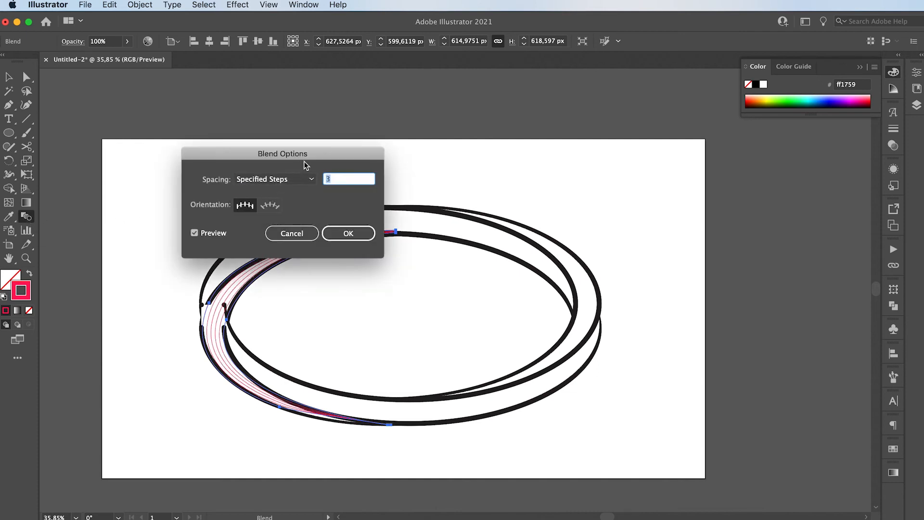
pyautogui.press('Return')
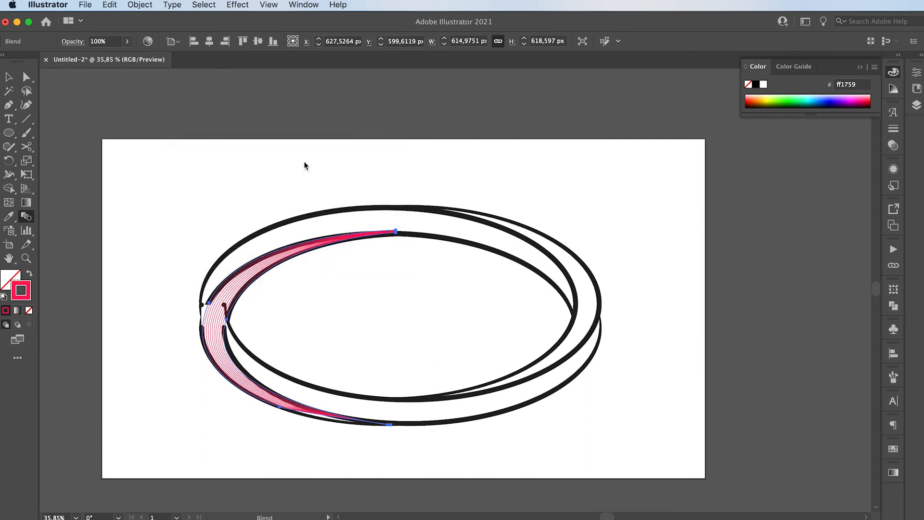
pyautogui.press('v')
pyautogui.click(165, 303)
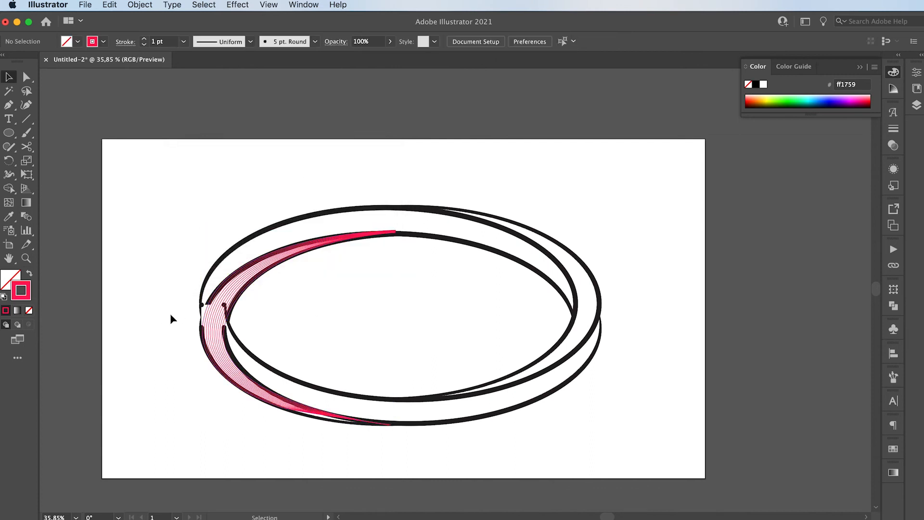